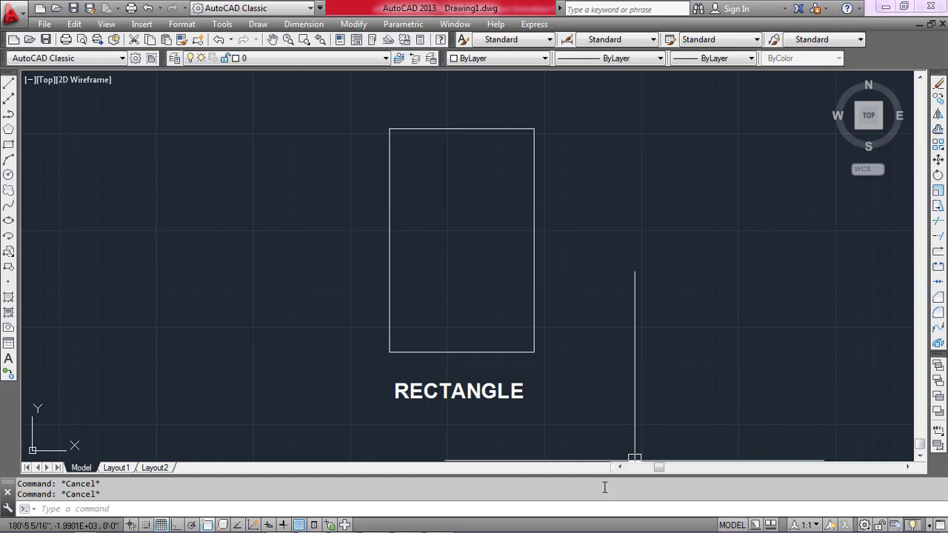
Measure the rectangle's area and perimeter with the AREA command by picking its four corners in order.
click(597, 508)
text(AReA)
key(Return)
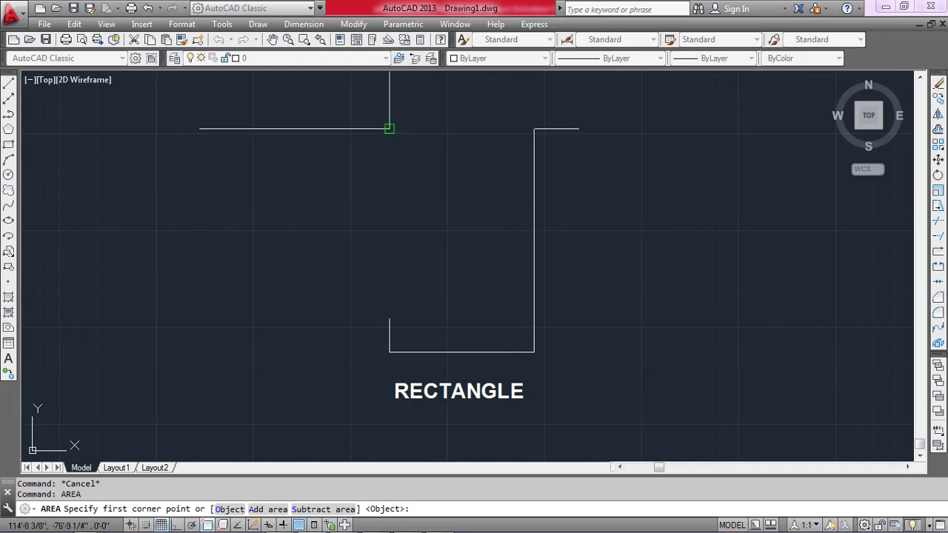
click(389, 129)
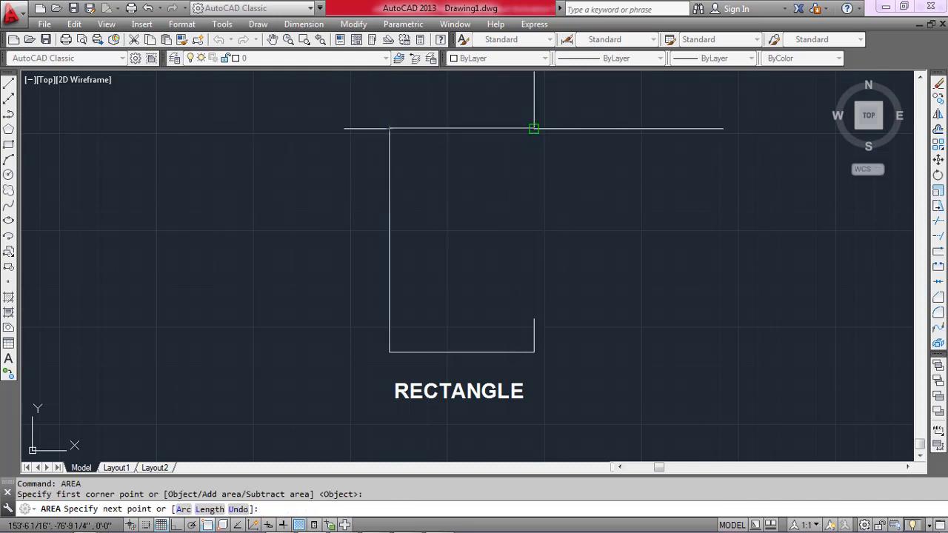
click(534, 129)
click(533, 351)
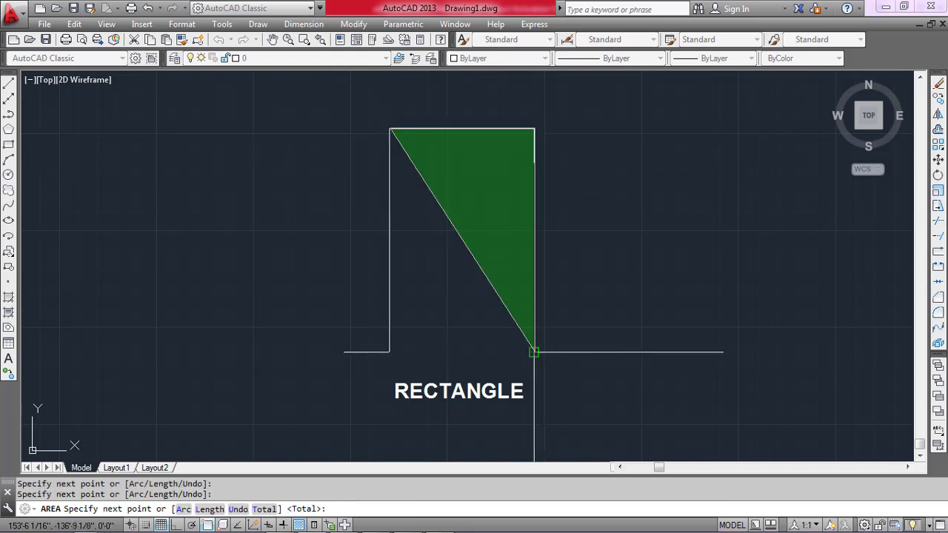
click(389, 352)
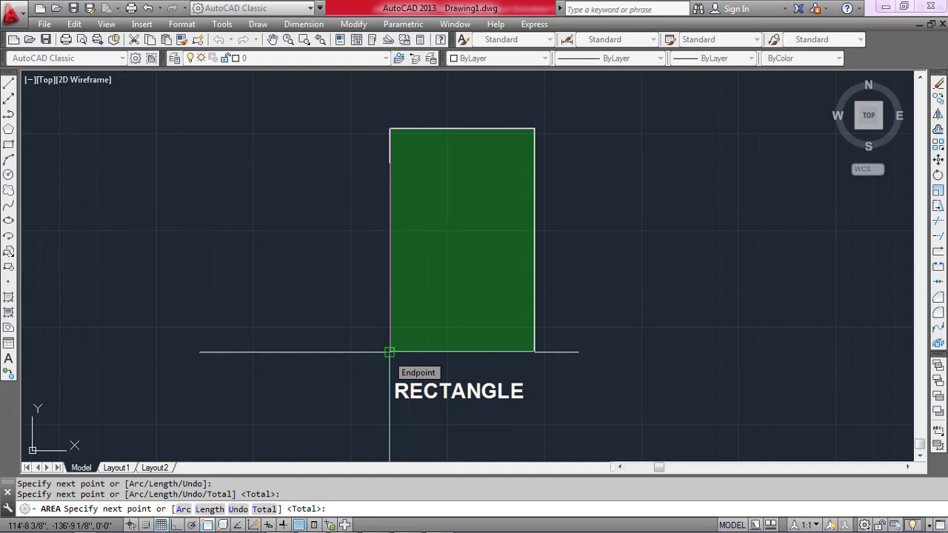
key(Return)
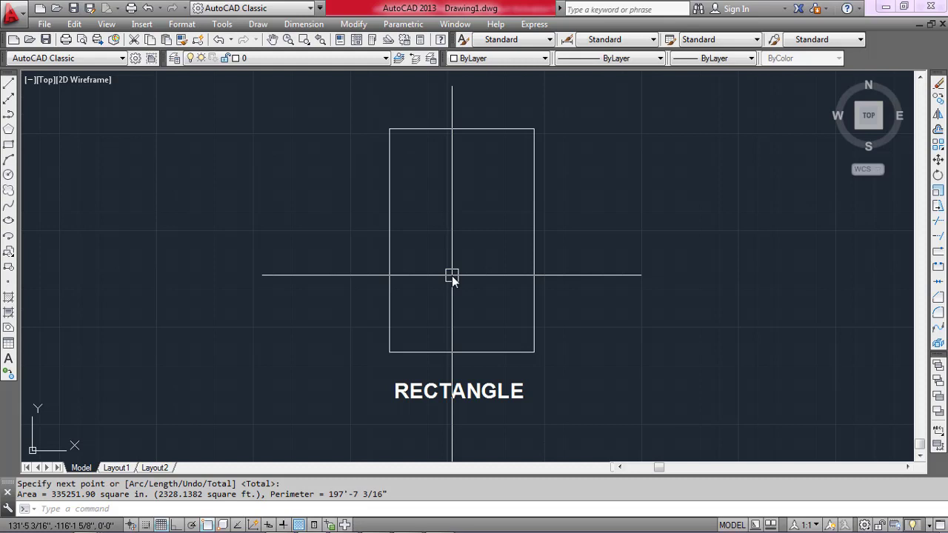
Measure the rectangle's area again with the AREA command's Object option, selecting the whole rectangle.
text(area)
key(Return)
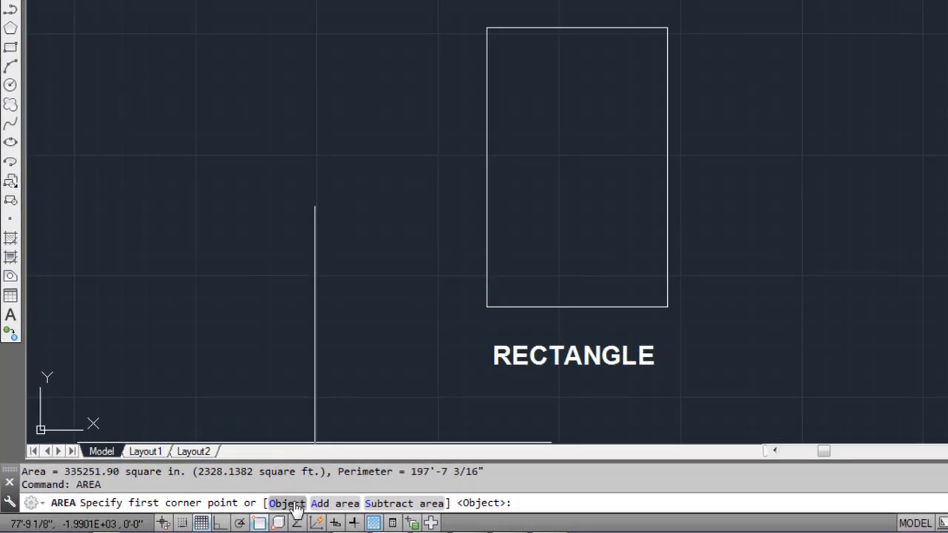
click(295, 506)
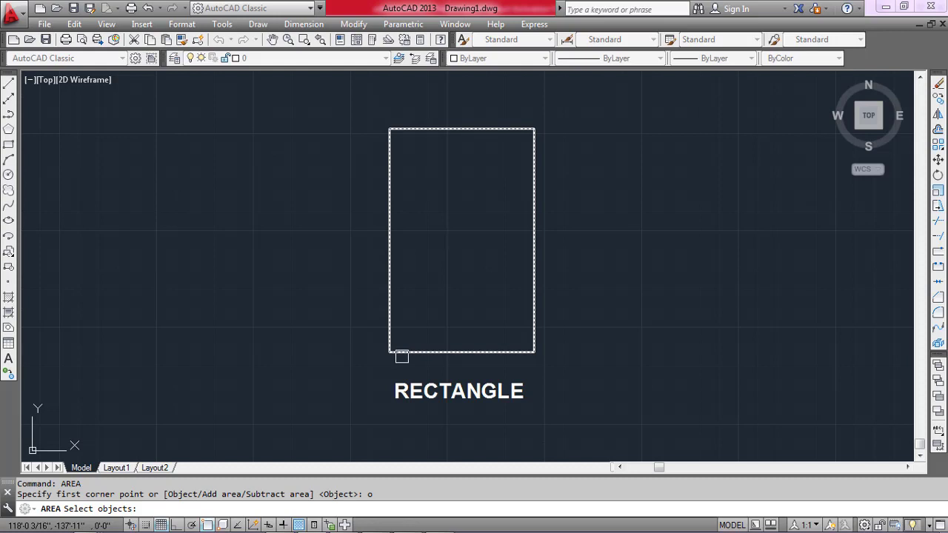
click(402, 357)
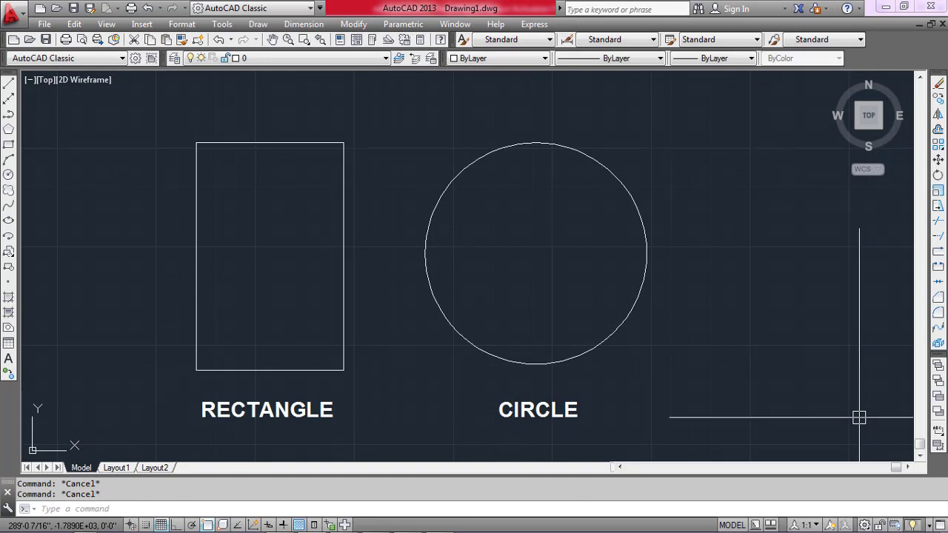
Measure the circle's area with the AREA command's Object option.
text(area)
key(Return)
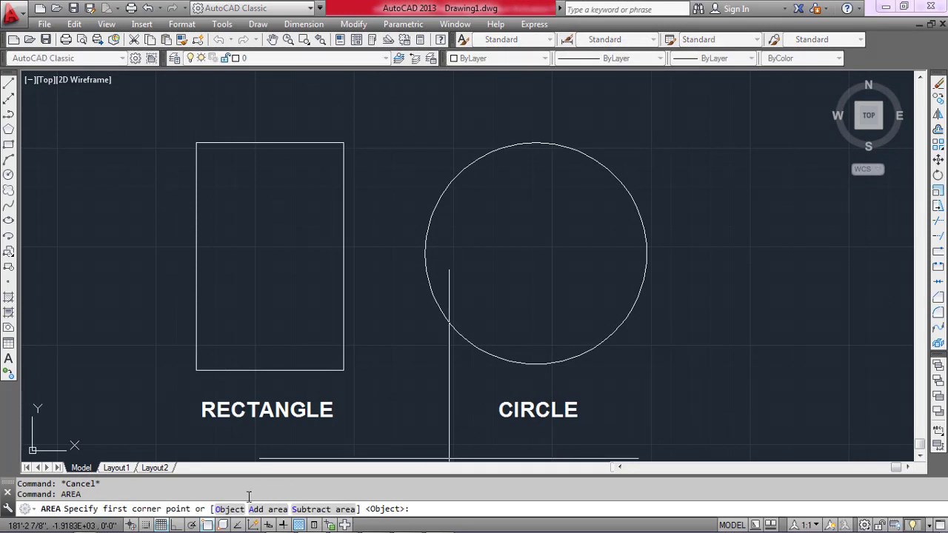
click(242, 511)
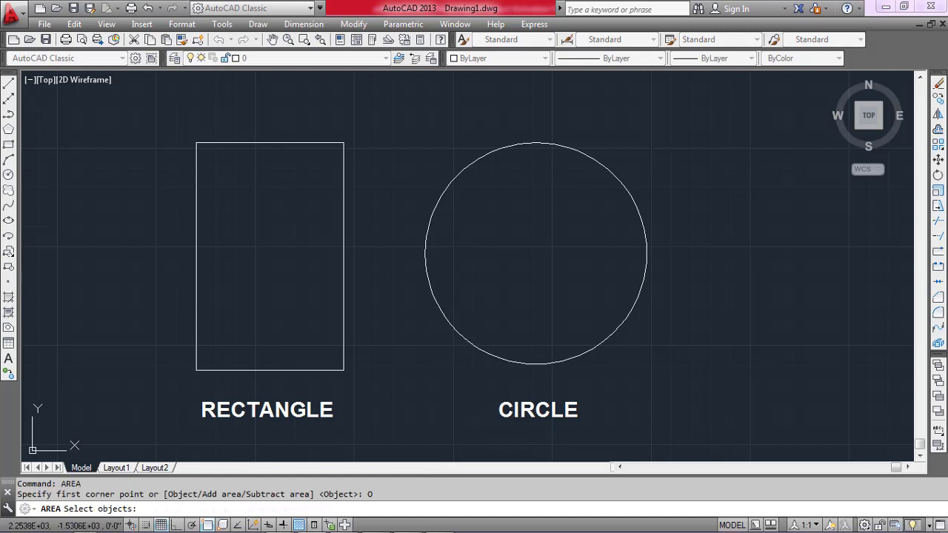
click(474, 338)
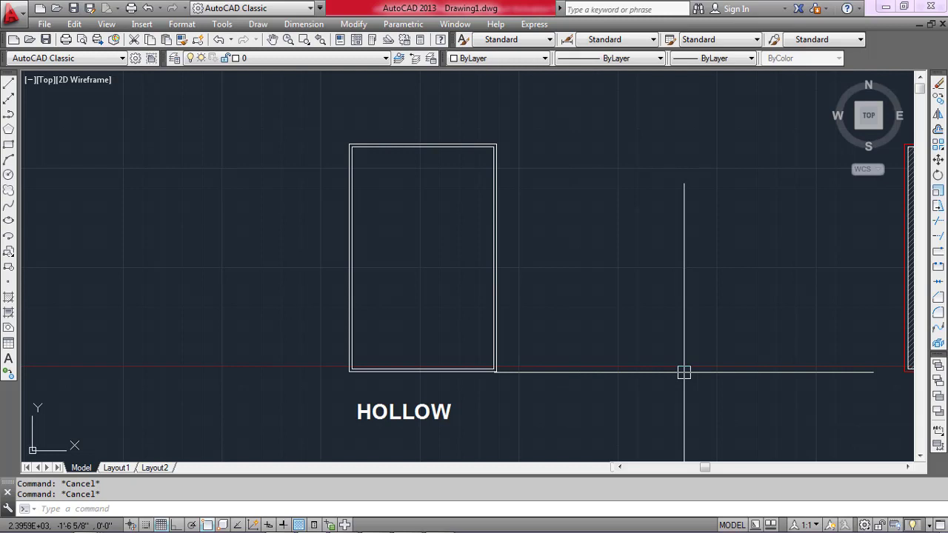
Start an AREA calculation for the HOLLOW shape and add its outer rectangle as an object in Add area mode.
text(are)
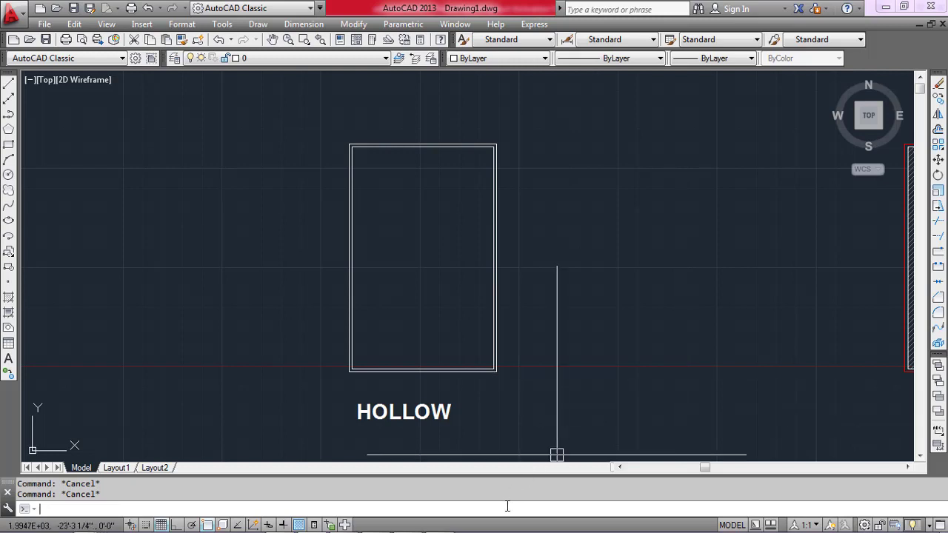
text(a)
key(Return)
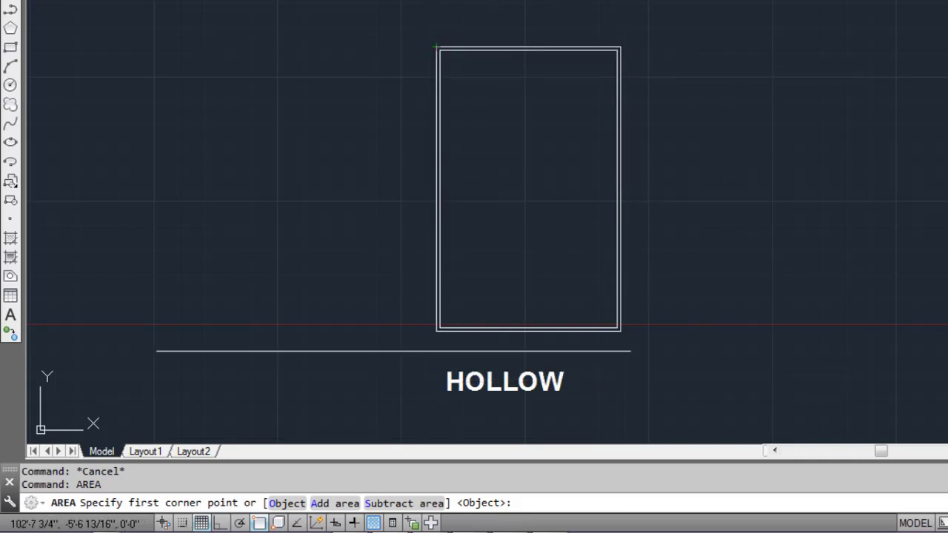
click(343, 503)
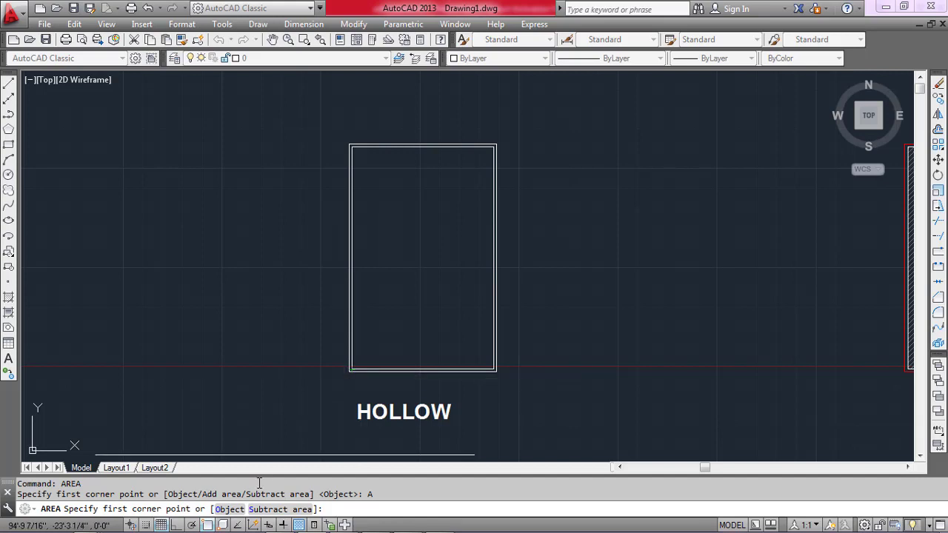
click(229, 510)
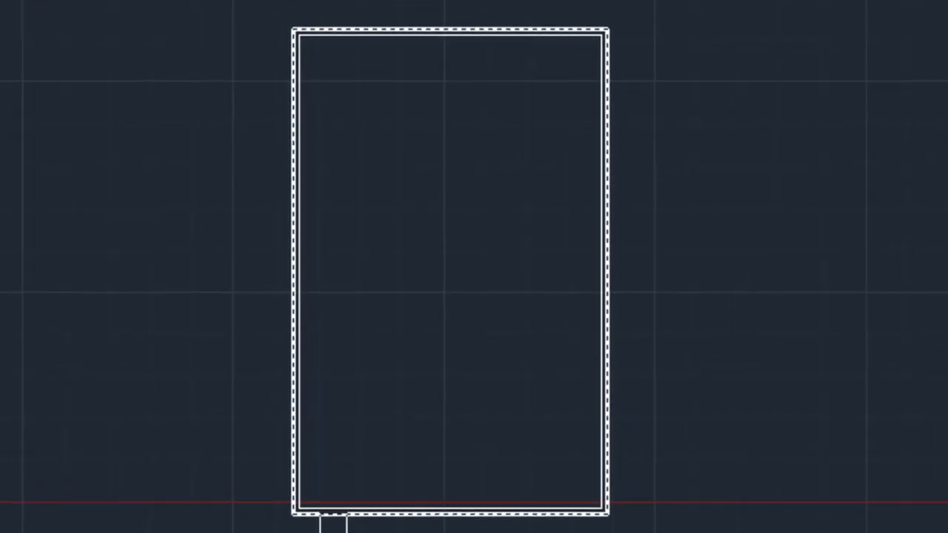
click(334, 523)
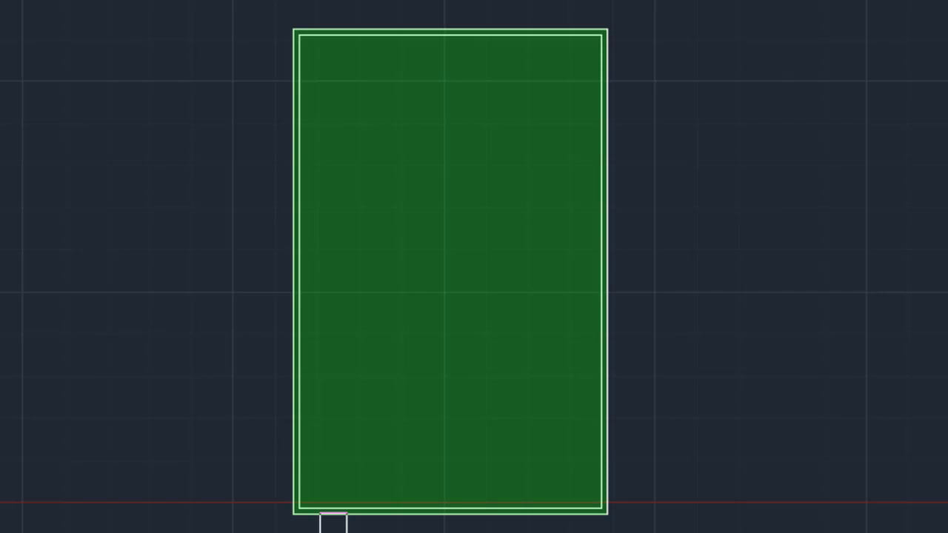
click(323, 511)
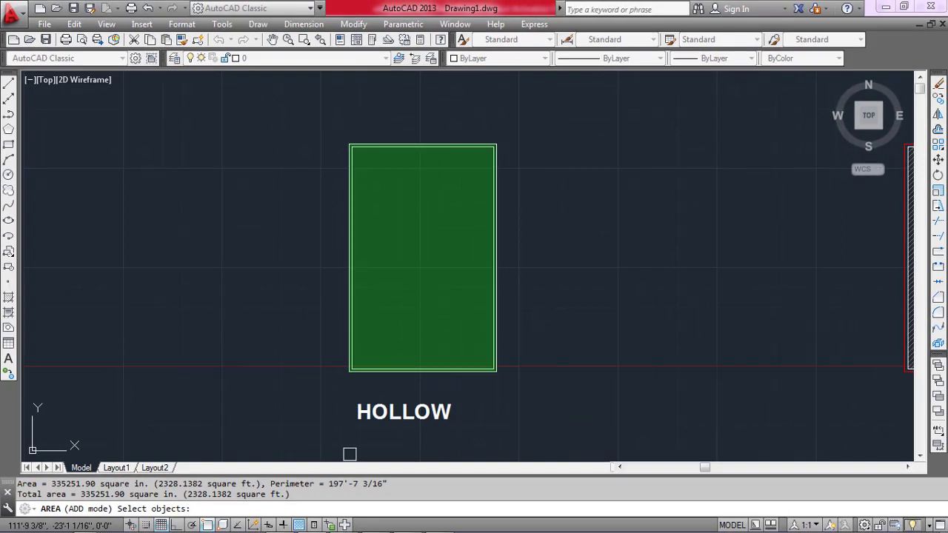
key(Return)
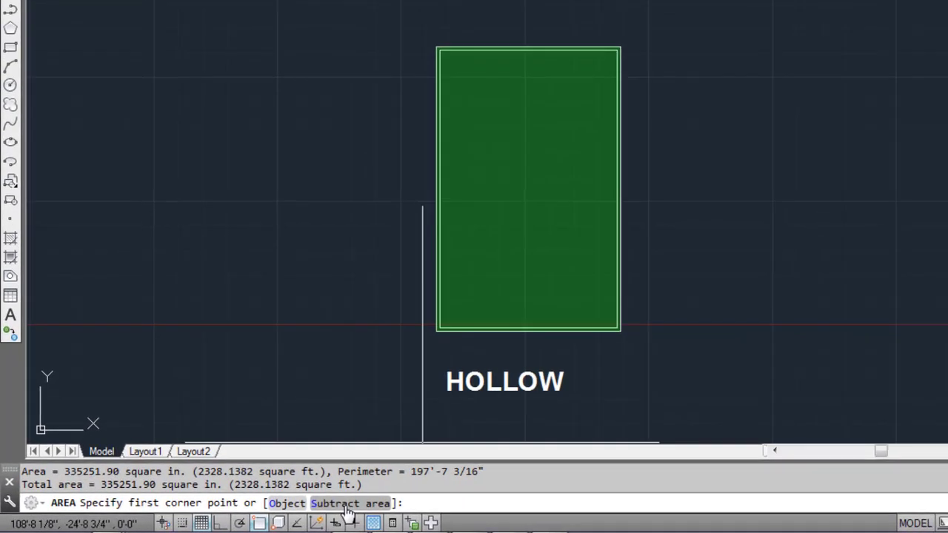
Subtract the HOLLOW shape's inner rectangle as an object from the running area total and finish the selection.
click(346, 509)
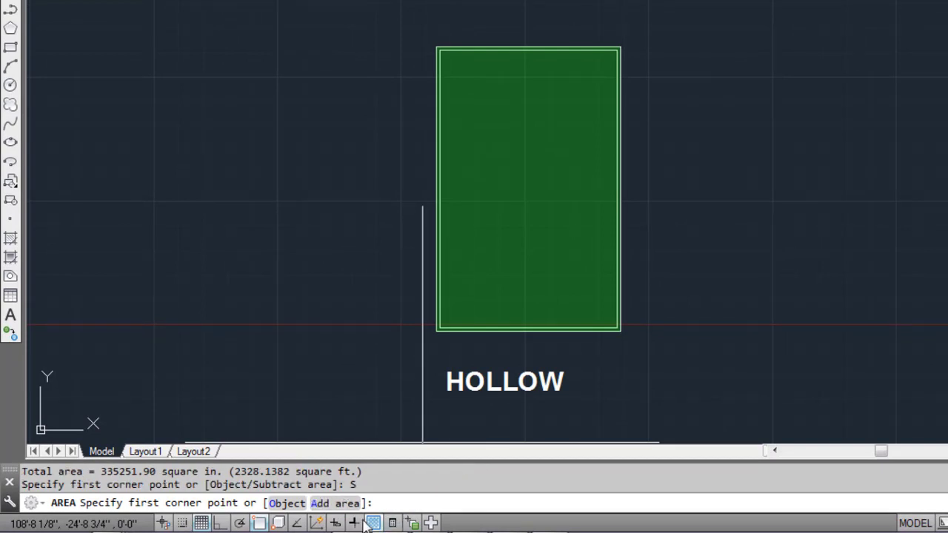
click(294, 506)
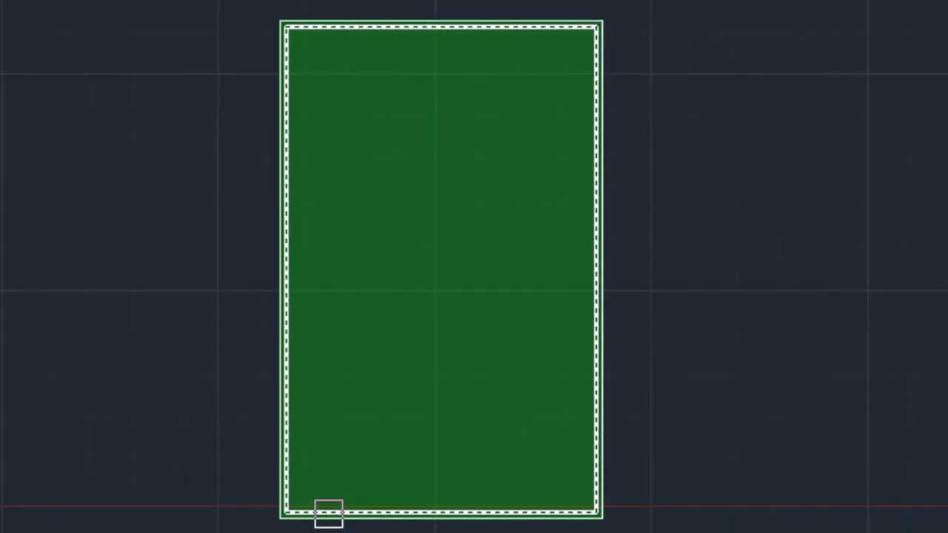
click(328, 513)
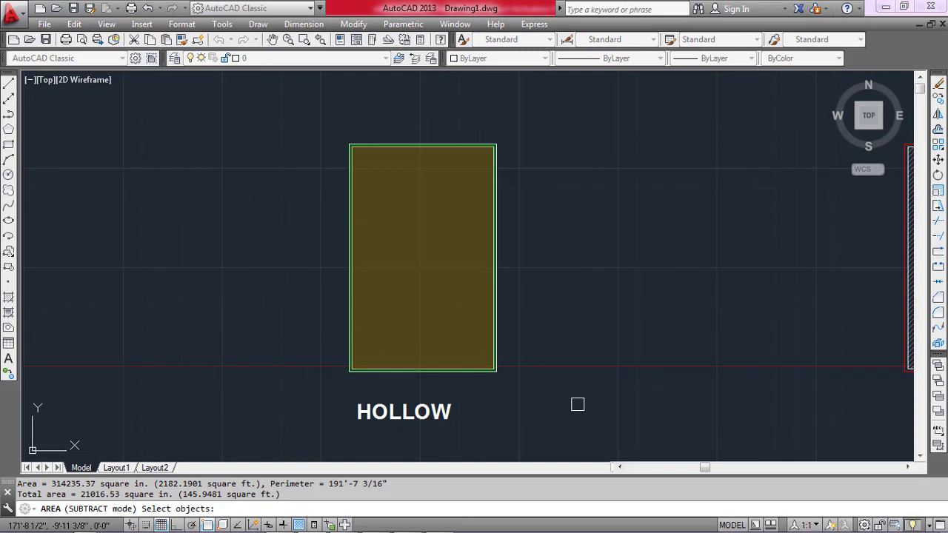
key(Return)
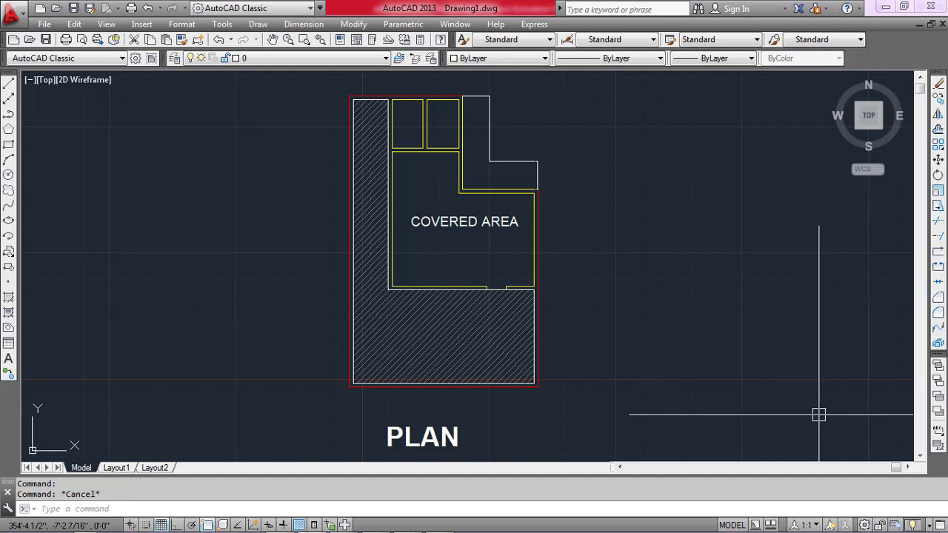
Measure the plan's COVERED AREA with the AREA command by picking the six outer corners of its L-shaped outline.
click(580, 511)
text(area)
key(Return)
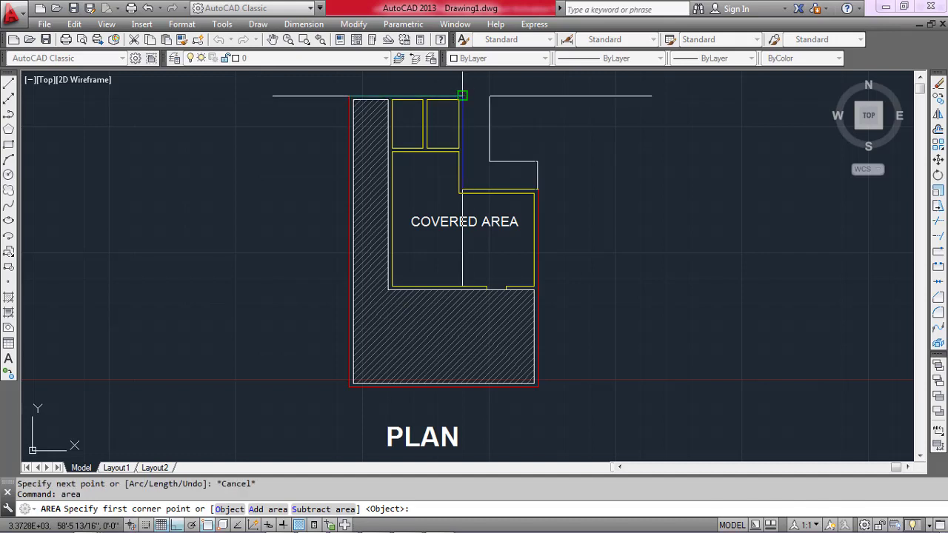
click(463, 95)
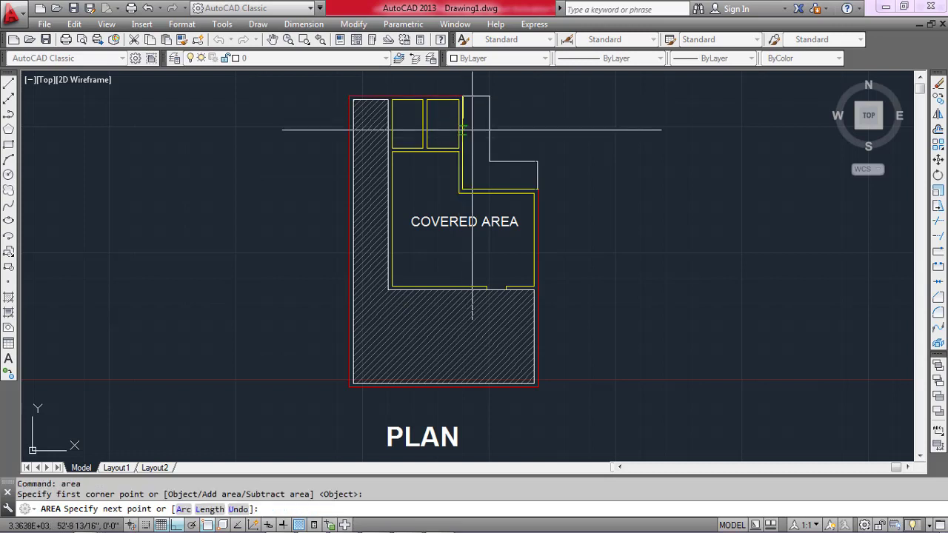
click(462, 189)
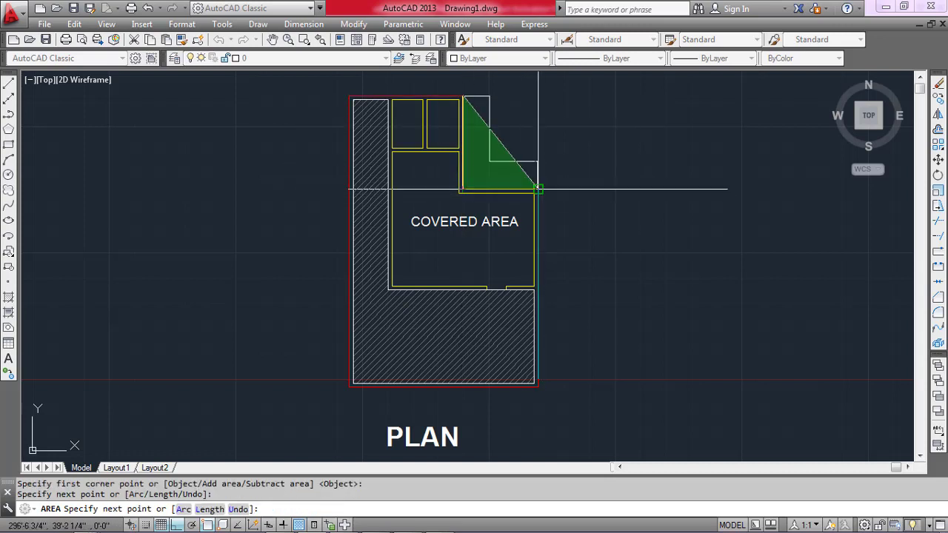
click(538, 189)
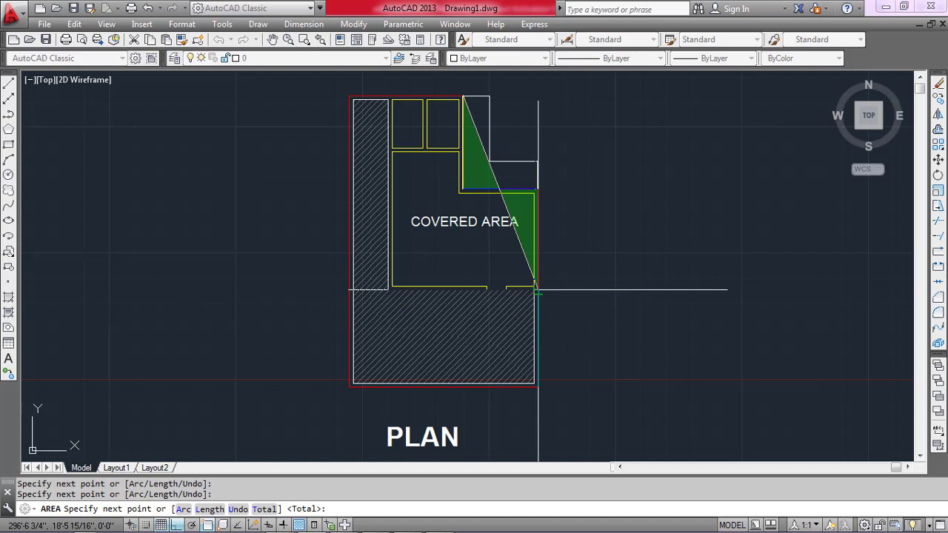
click(537, 289)
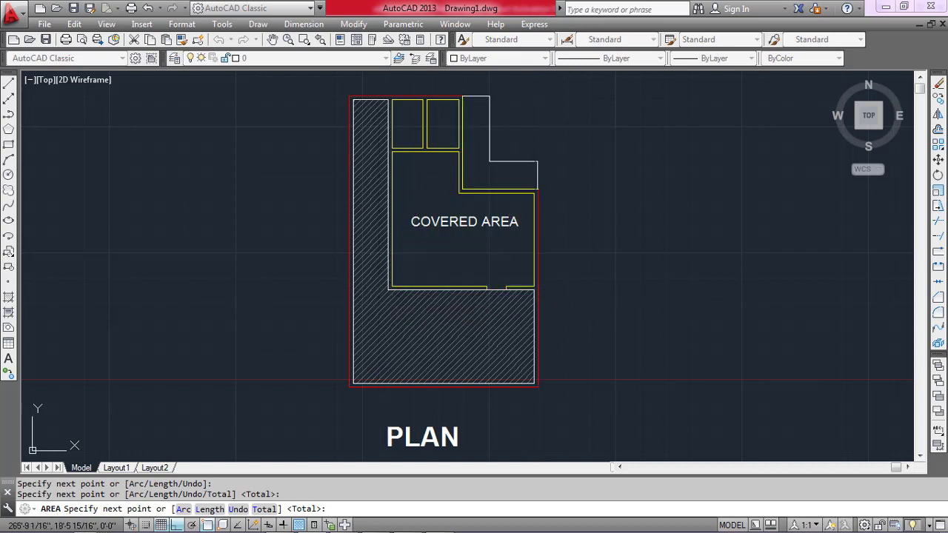
click(389, 290)
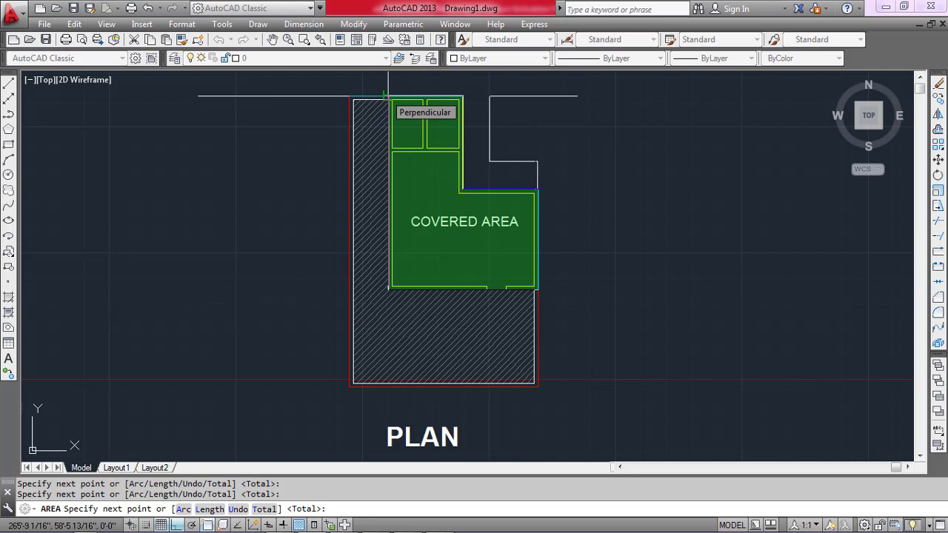
click(385, 95)
key(Return)
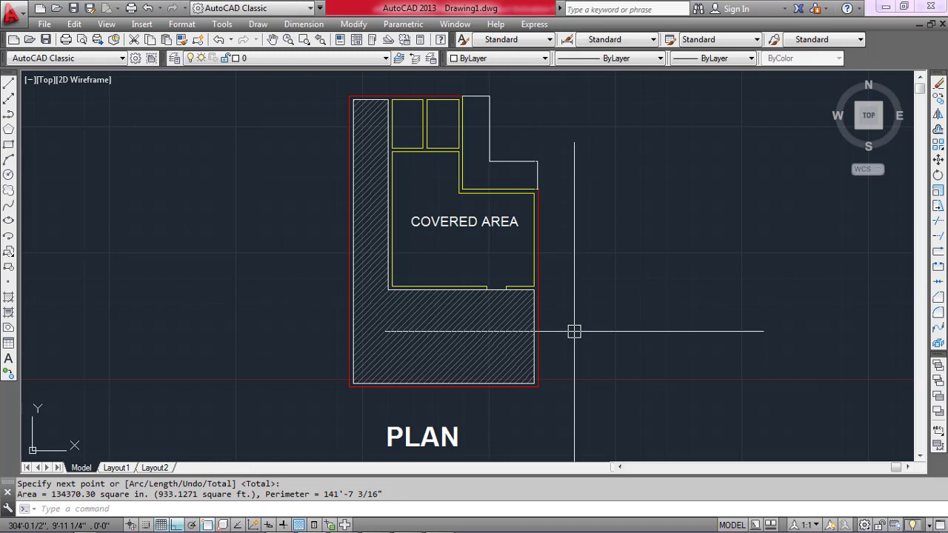
Measure the plan's hatched L-shaped open area with the AREA command by picking its outer boundary corners.
text(area)
key(Return)
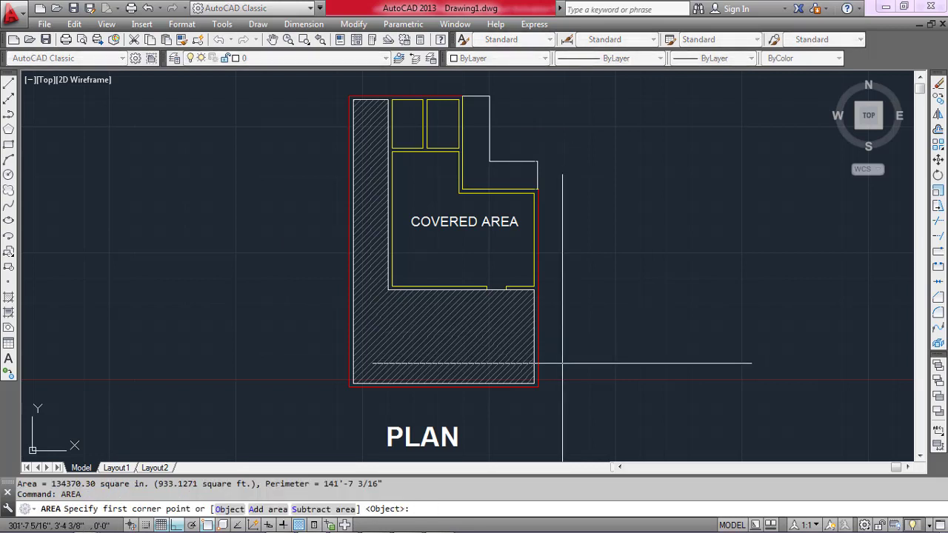
click(345, 96)
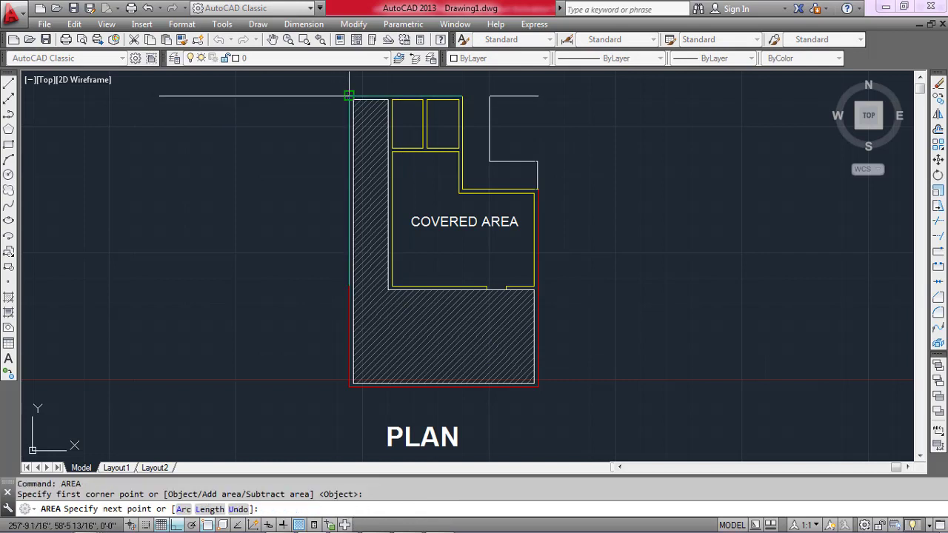
click(388, 99)
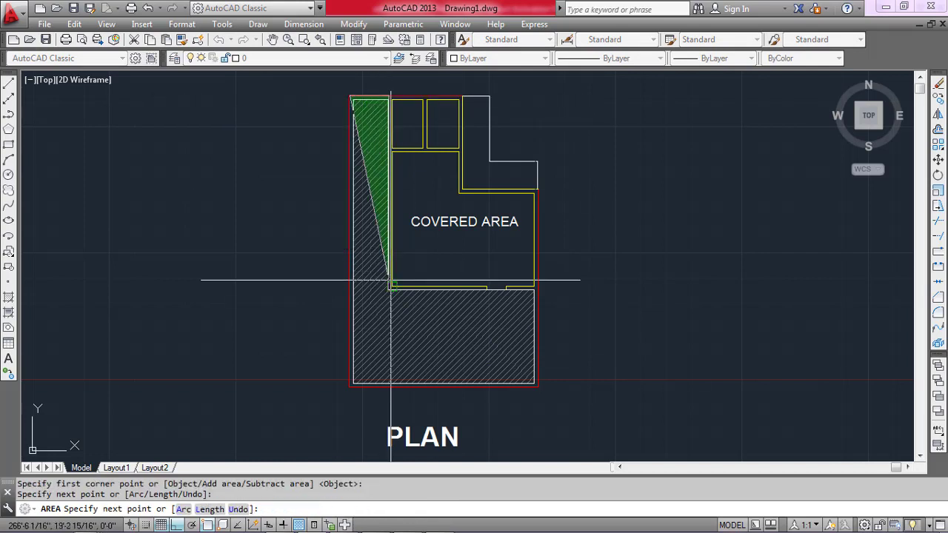
click(388, 288)
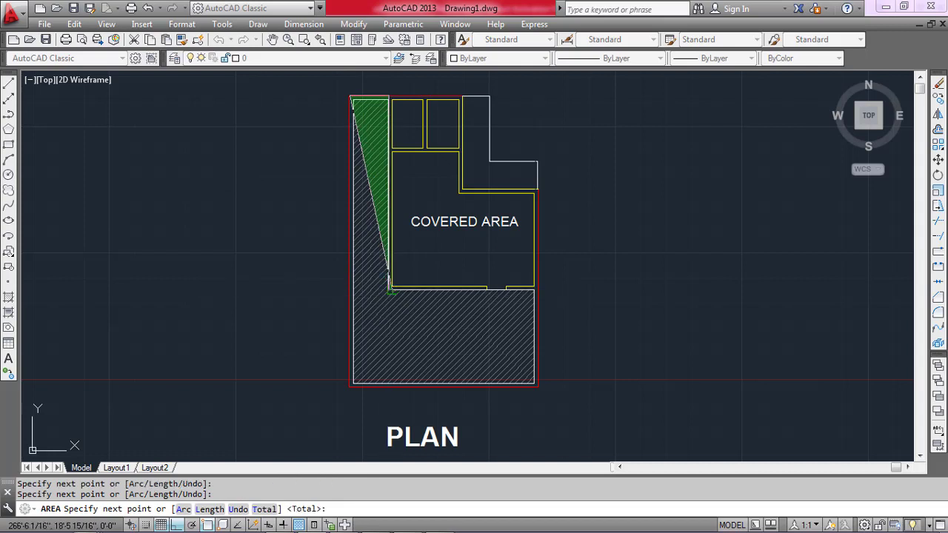
click(535, 289)
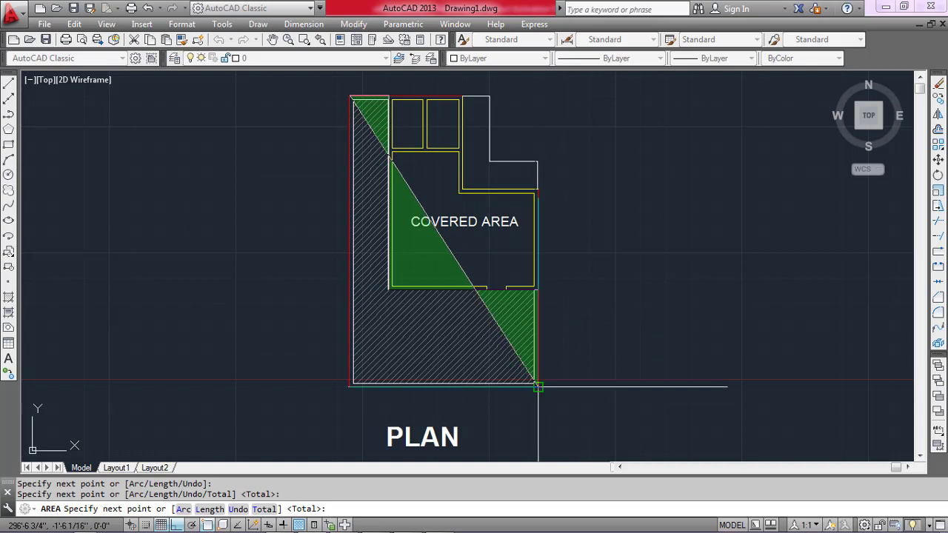
click(537, 386)
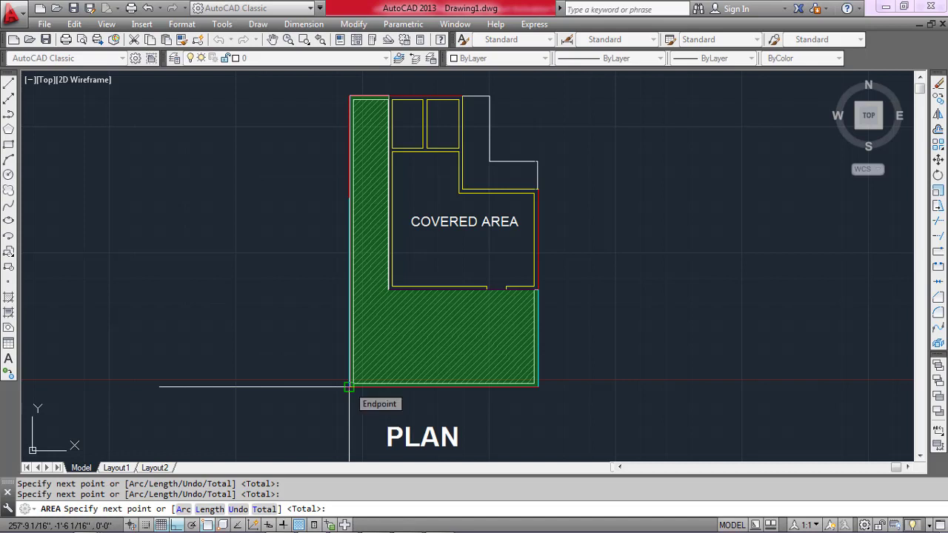
key(Return)
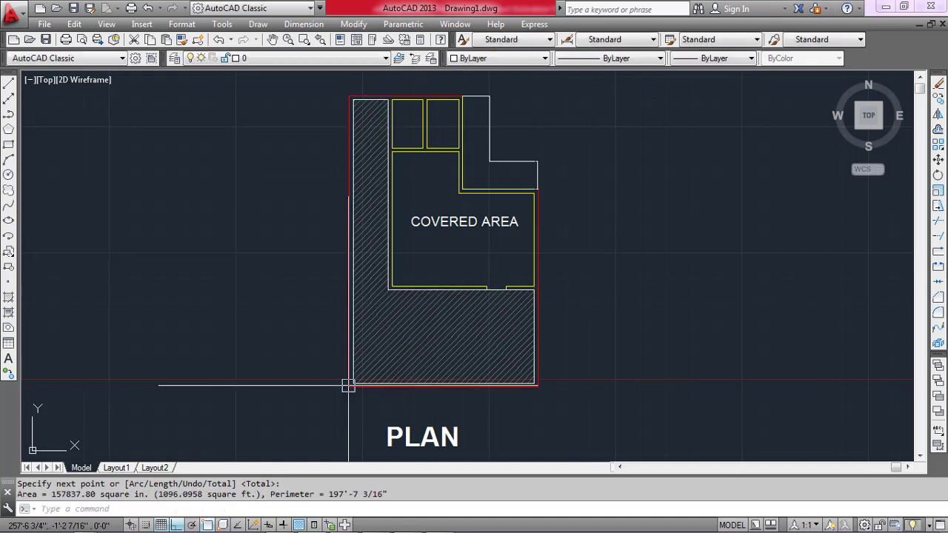